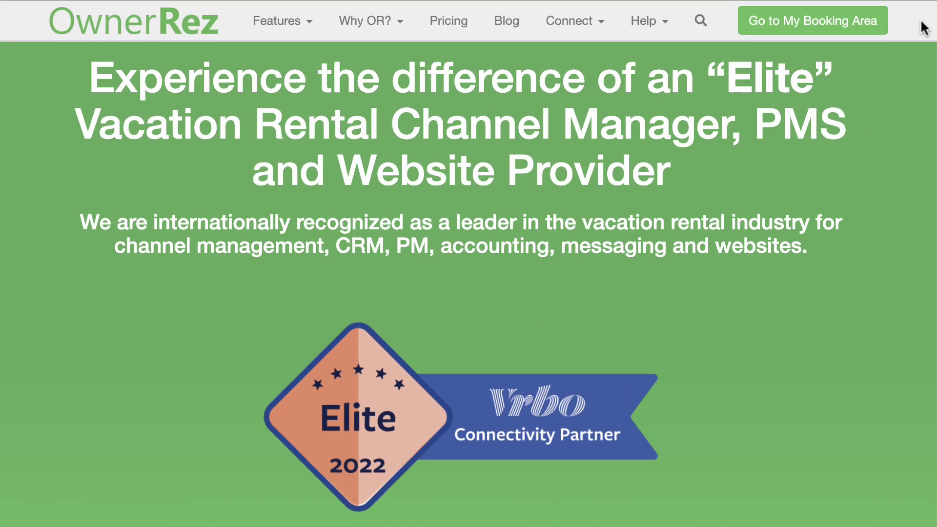
Show the Export tab of OwnerRez Calendar Import/Export settings and select the first property's URL.
{"action": "left_click", "coordinate": [857, 25]}
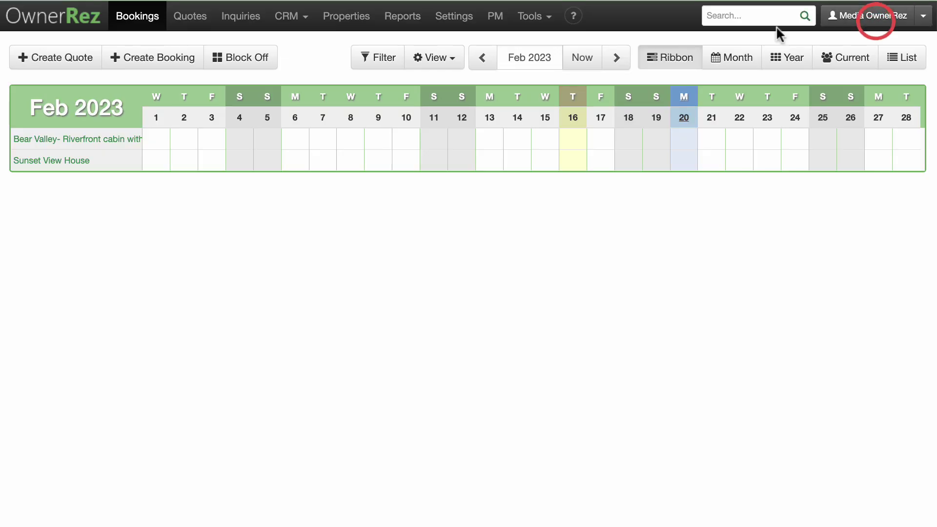
{"action": "left_click", "coordinate": [454, 16]}
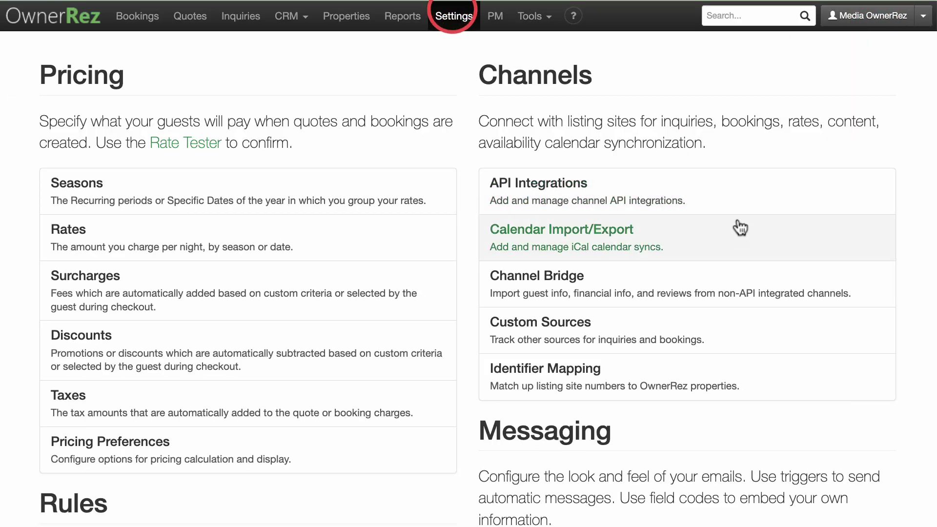
{"action": "left_click", "coordinate": [747, 238]}
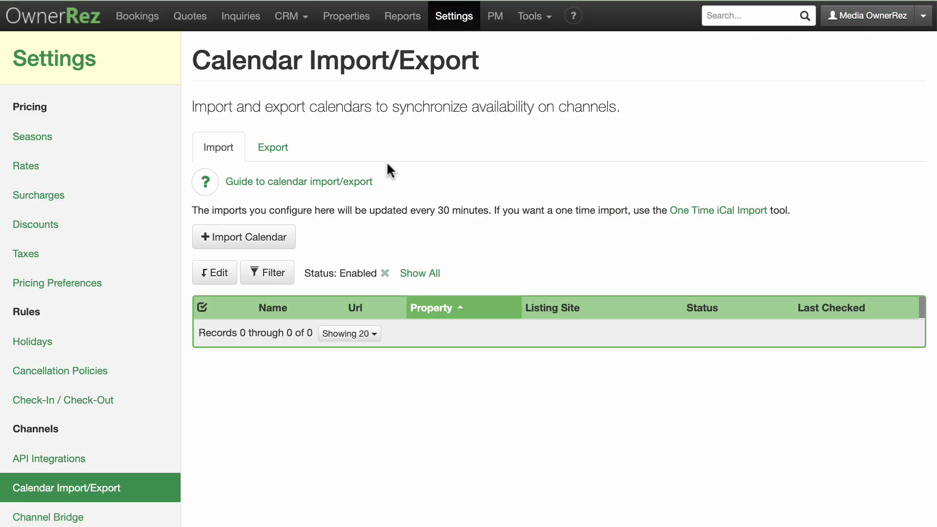
{"action": "left_click", "coordinate": [279, 148]}
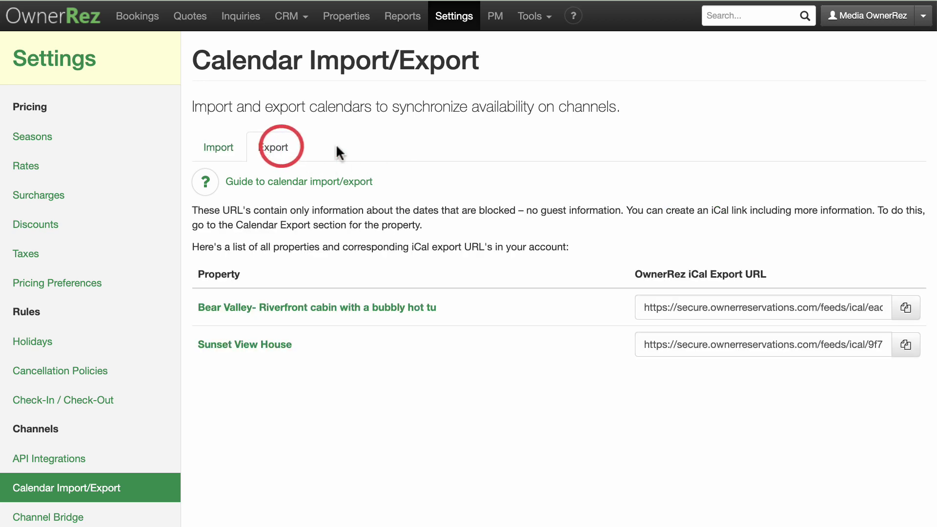
{"action": "left_click", "coordinate": [676, 301]}
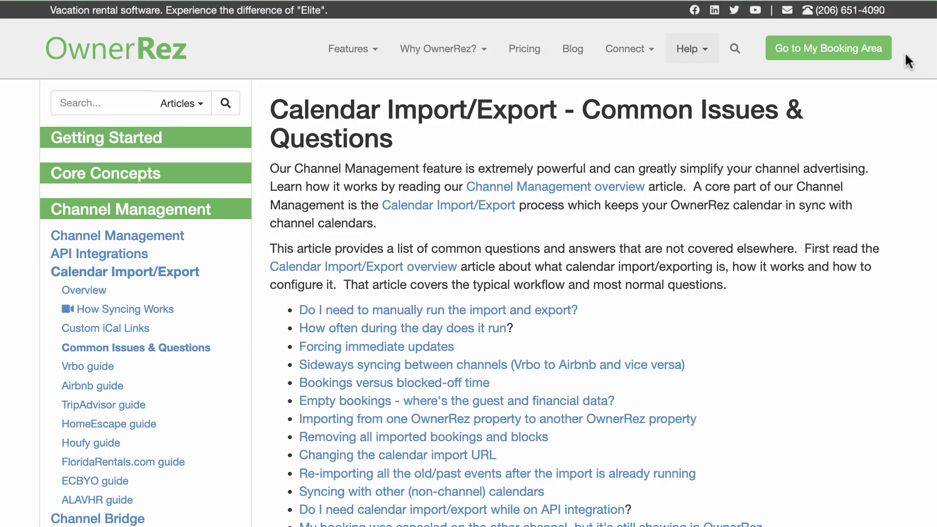
Return to OwnerRez Settings > Calendar Import/Export and start a new Import Calendar form.
{"action": "left_click", "coordinate": [886, 54]}
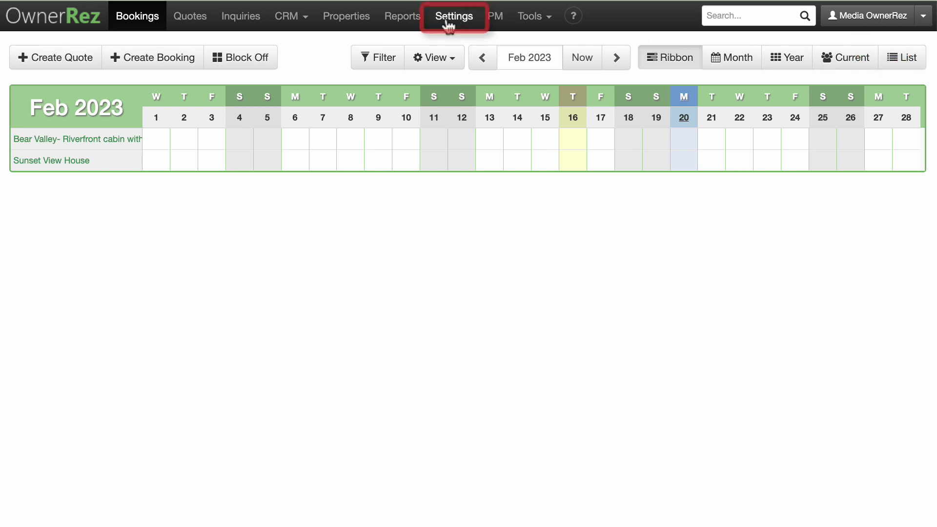
{"action": "left_click", "coordinate": [444, 20]}
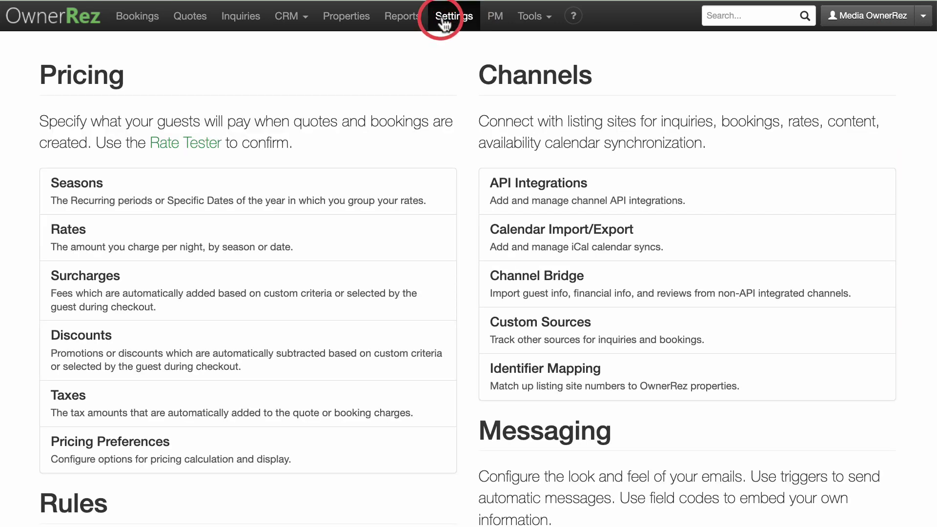
{"action": "left_click", "coordinate": [487, 244]}
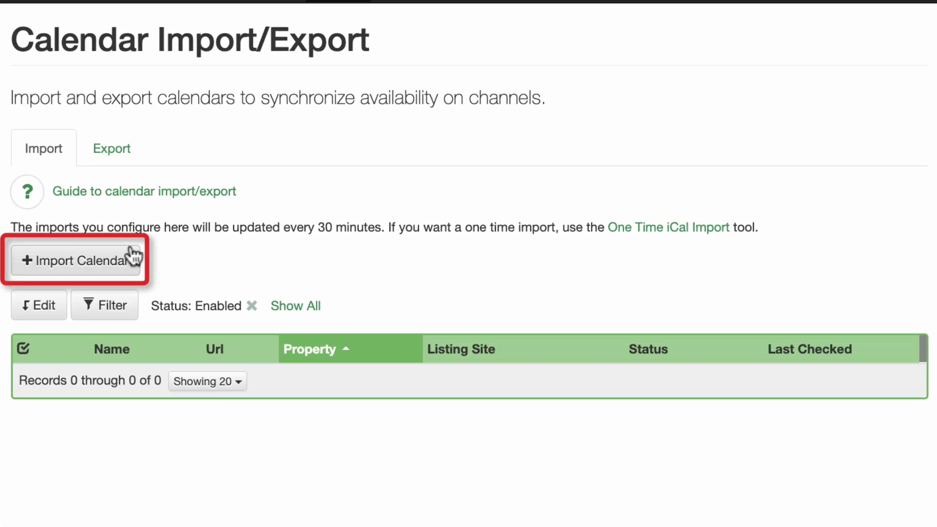
{"action": "left_click", "coordinate": [133, 255]}
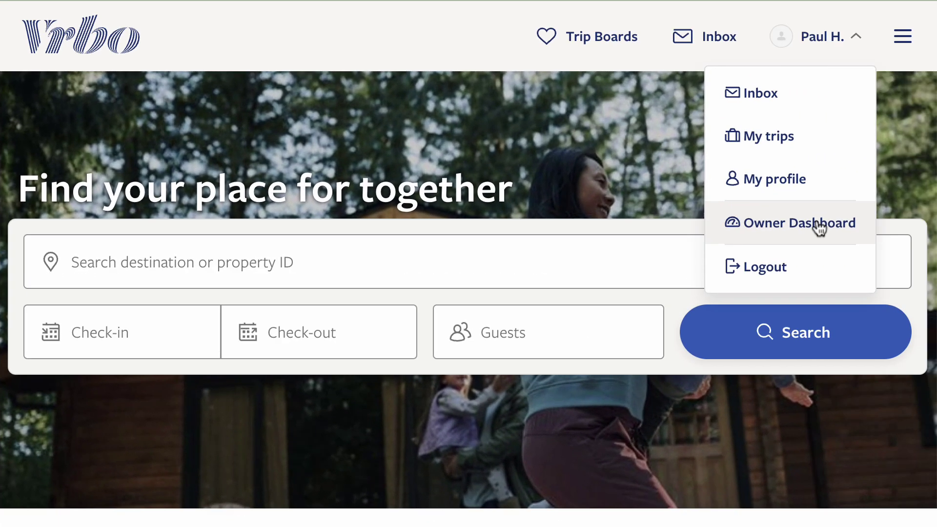
Copy the Vrbo calendar export URL from the owner calendar's Import & export settings.
{"action": "left_click", "coordinate": [819, 224]}
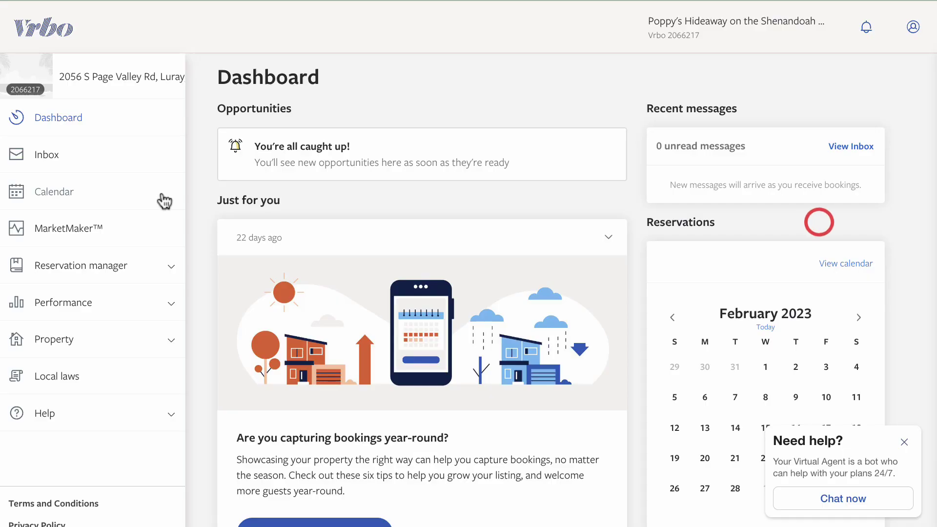
{"action": "left_click", "coordinate": [164, 201]}
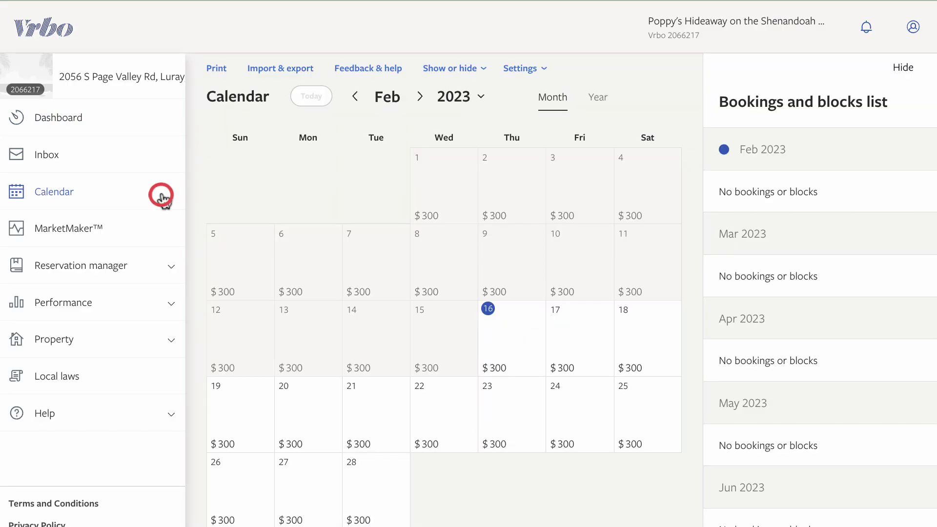
{"action": "left_click", "coordinate": [295, 71]}
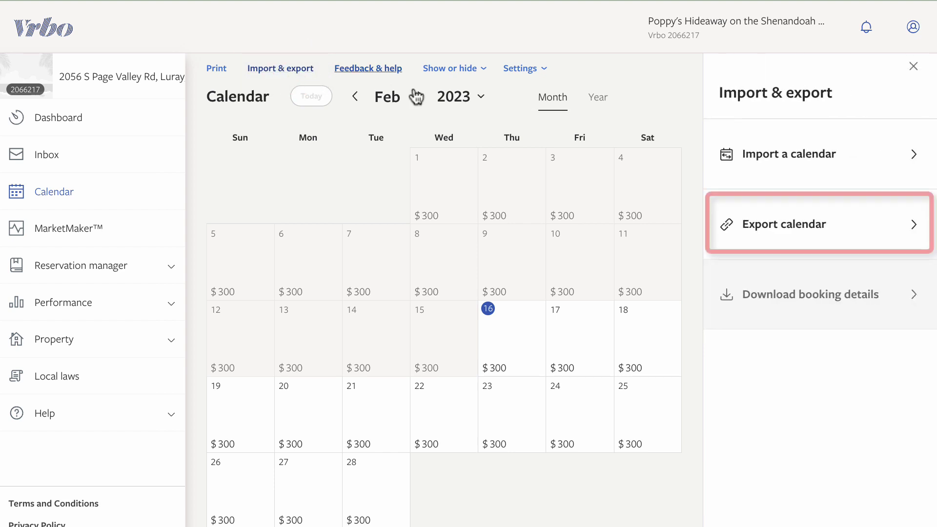
{"action": "left_click", "coordinate": [767, 229]}
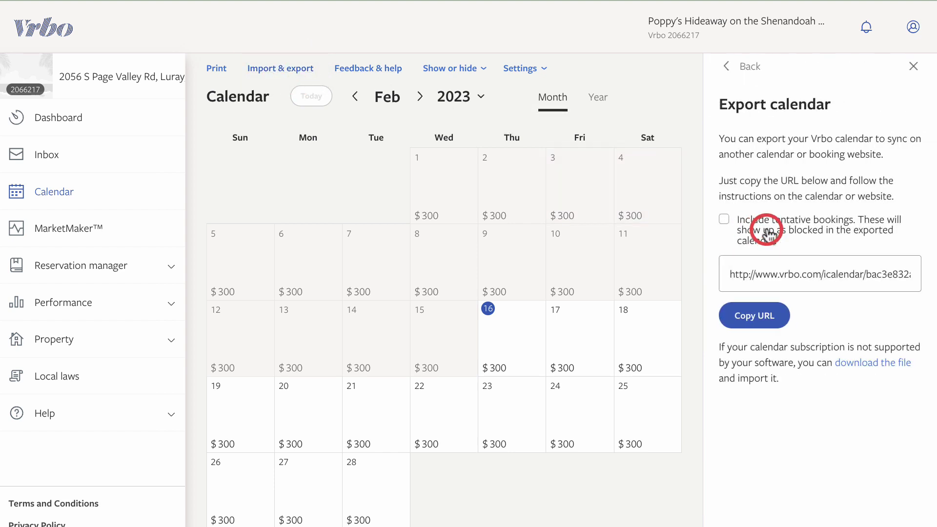
{"action": "left_click", "coordinate": [774, 318]}
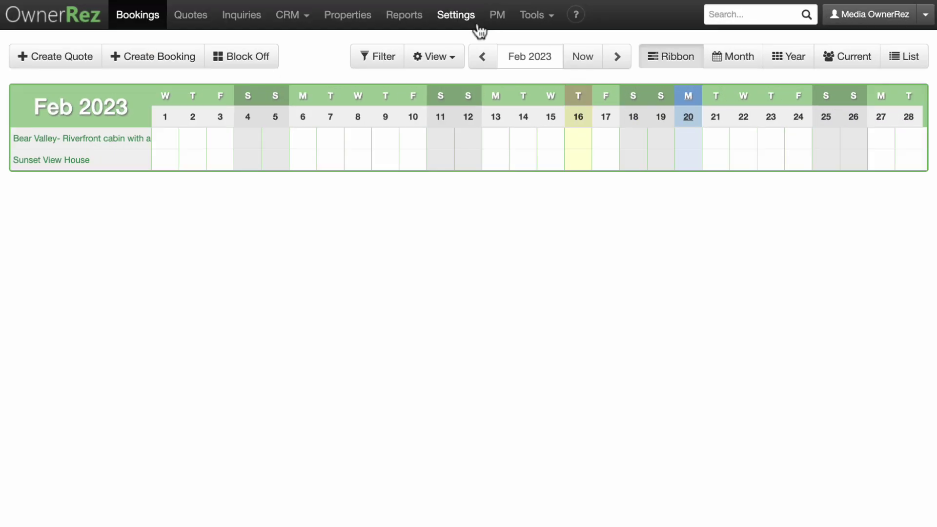
{"action": "left_click", "coordinate": [476, 23]}
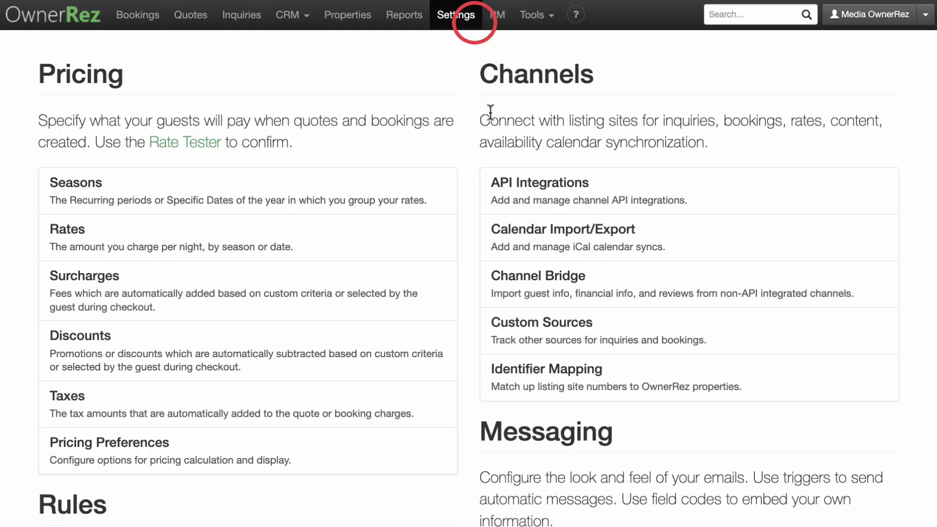
Paste the Vrbo feed URL into a new calendar import assigned to Sunset View House.
{"action": "left_click", "coordinate": [492, 244]}
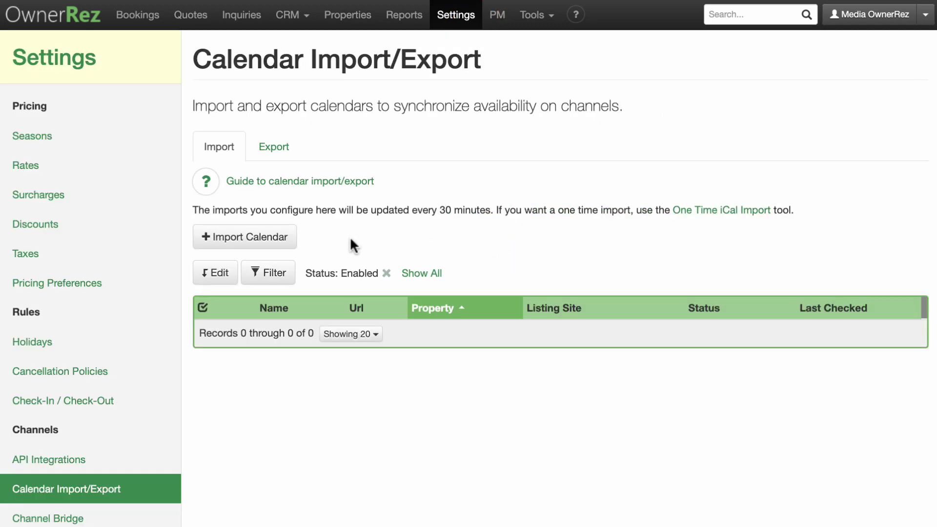
{"action": "left_click", "coordinate": [291, 241]}
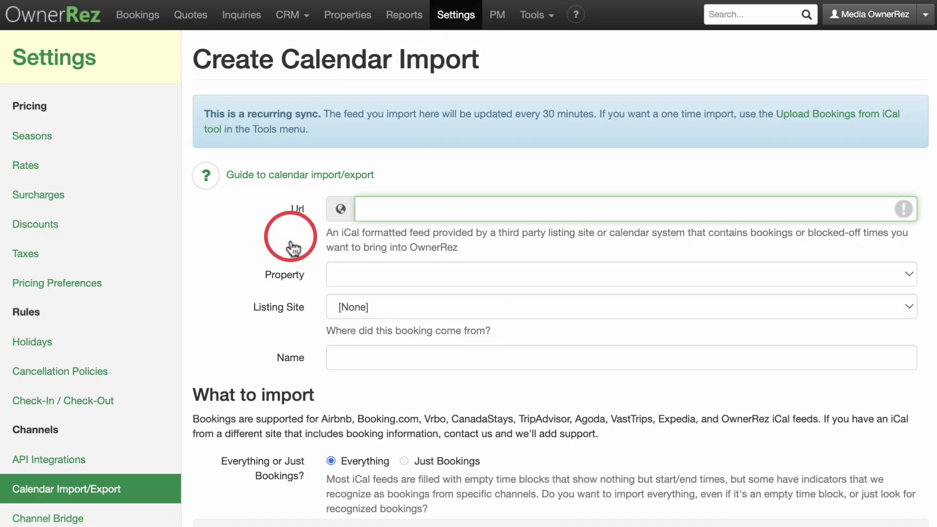
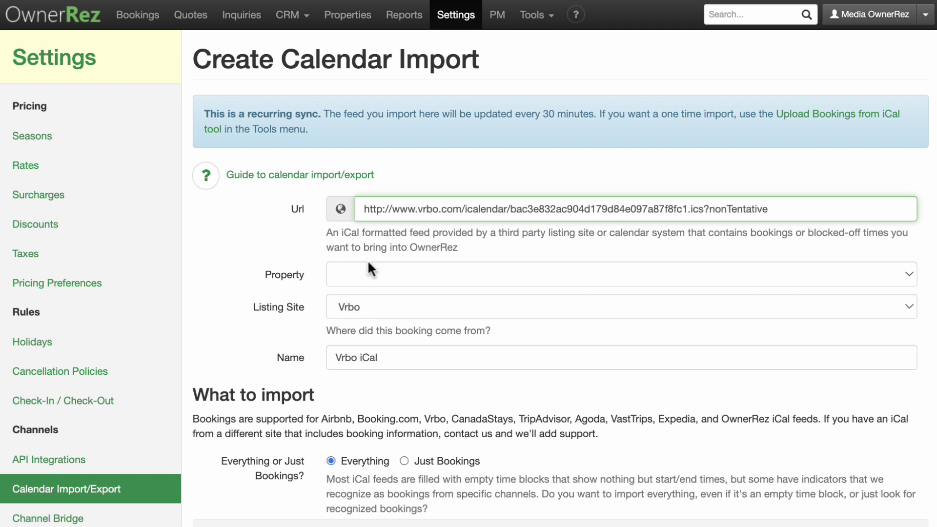
{"action": "left_click", "coordinate": [367, 274]}
{"action": "left_click", "coordinate": [367, 312]}
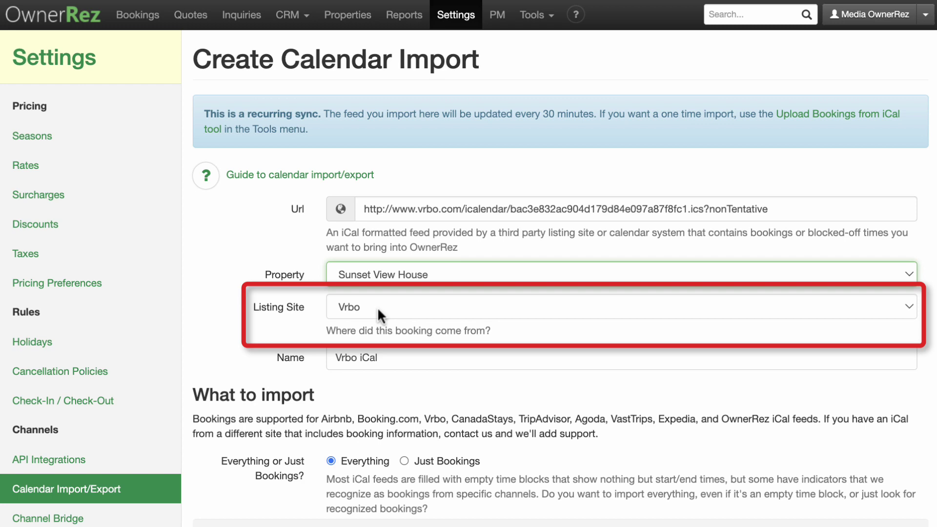
Choose Vrbo as the import's listing site, after checking the Custom Sources list.
{"action": "left_click", "coordinate": [377, 307]}
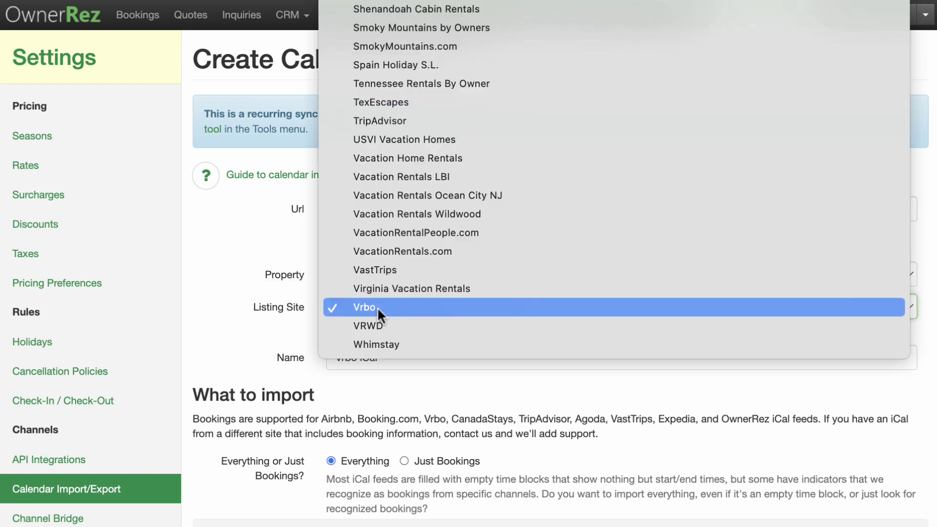
{"action": "left_click", "coordinate": [377, 306]}
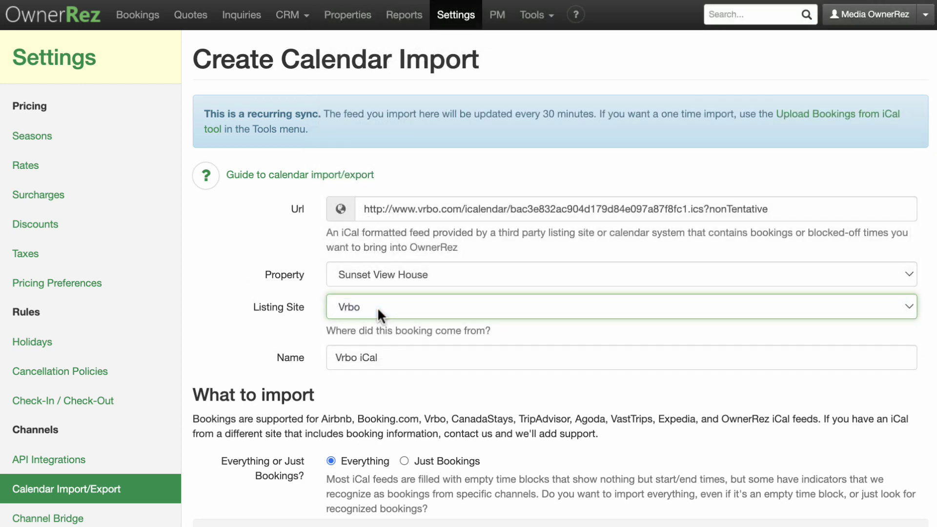
{"action": "left_click", "coordinate": [458, 20]}
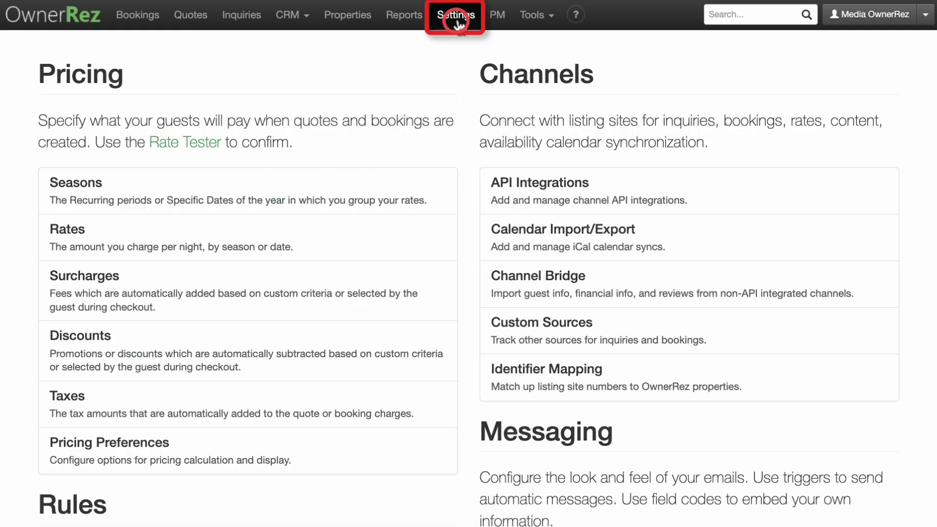
{"action": "left_click", "coordinate": [487, 332]}
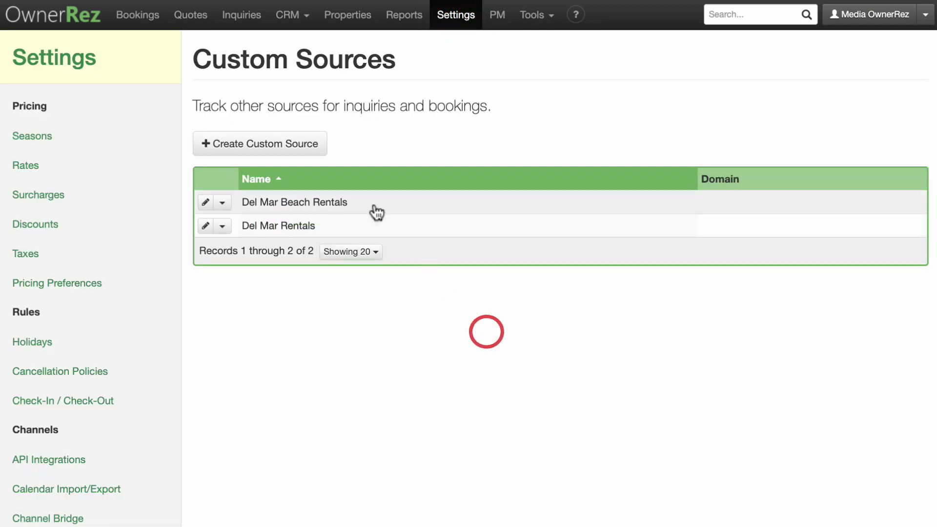
{"action": "left_click", "coordinate": [320, 144]}
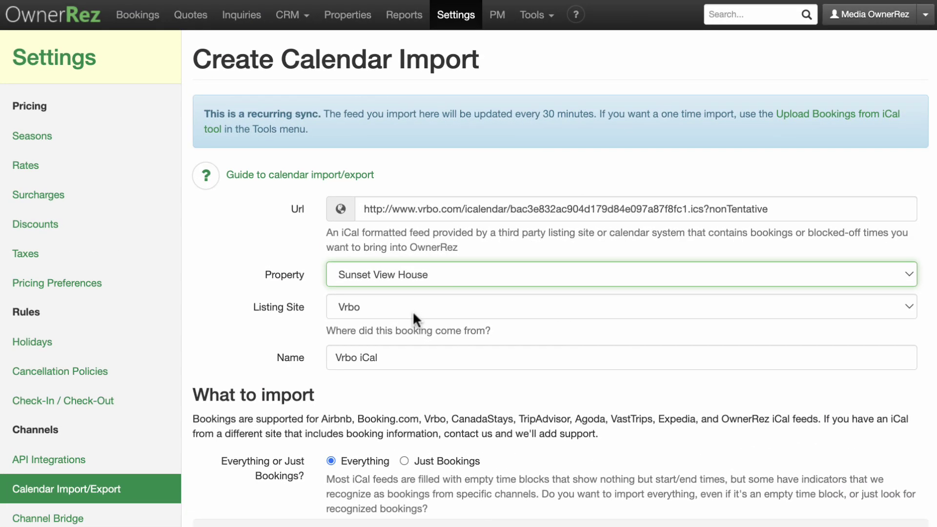
{"action": "left_click", "coordinate": [412, 311]}
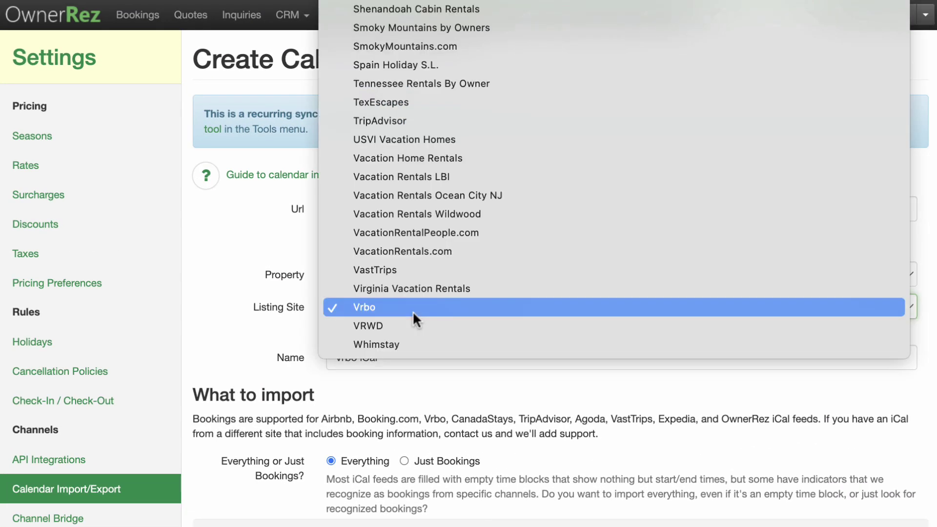
{"action": "left_click", "coordinate": [412, 312]}
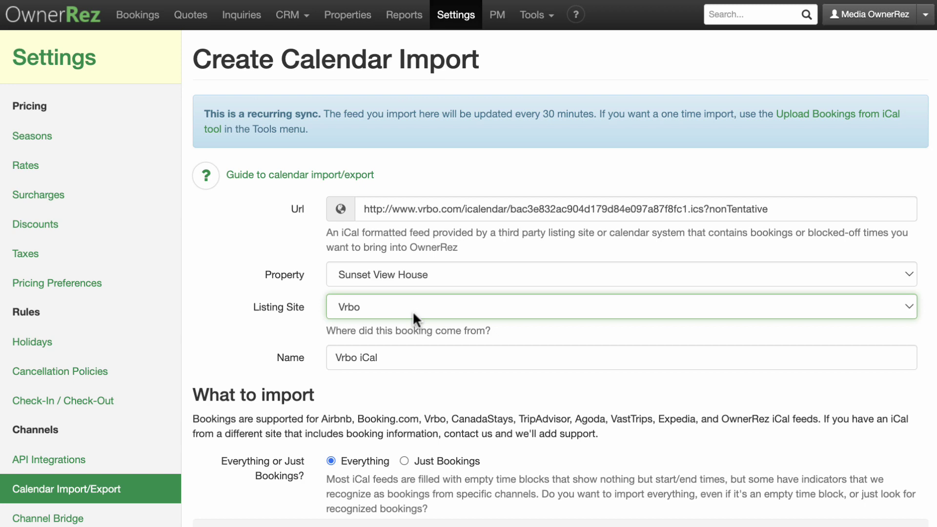
Select Just Bookings under What to import and save the Vrbo iCal import.
{"action": "scroll", "coordinate": [412, 311], "scroll_direction": "down", "scroll_amount": 5}
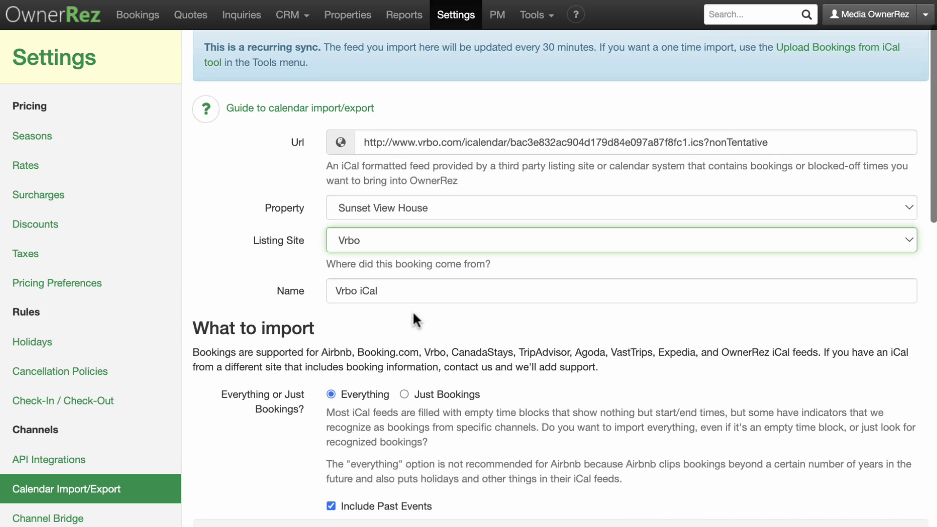
{"action": "scroll", "coordinate": [411, 312], "scroll_direction": "down", "scroll_amount": 1}
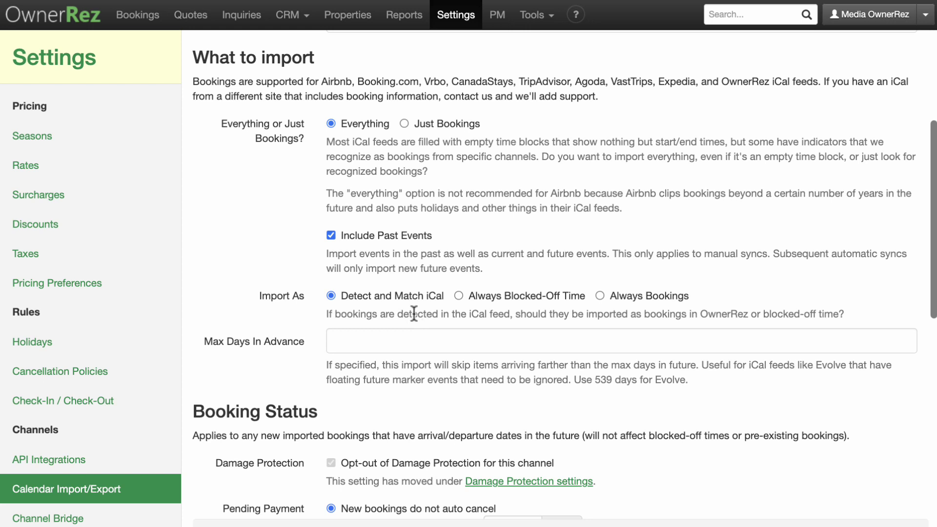
{"action": "left_click", "coordinate": [404, 124]}
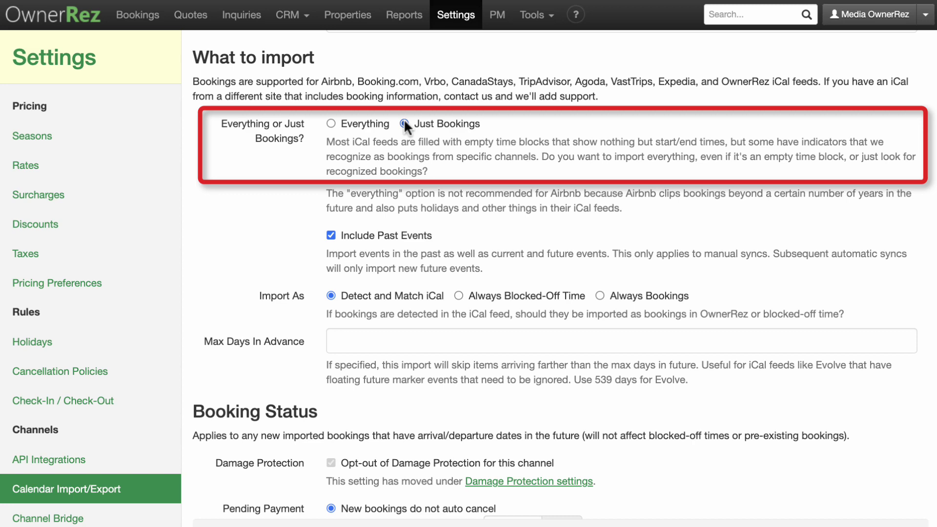
{"action": "scroll", "coordinate": [404, 118], "scroll_direction": "down", "scroll_amount": 7}
{"action": "scroll", "coordinate": [403, 119], "scroll_direction": "down", "scroll_amount": 8}
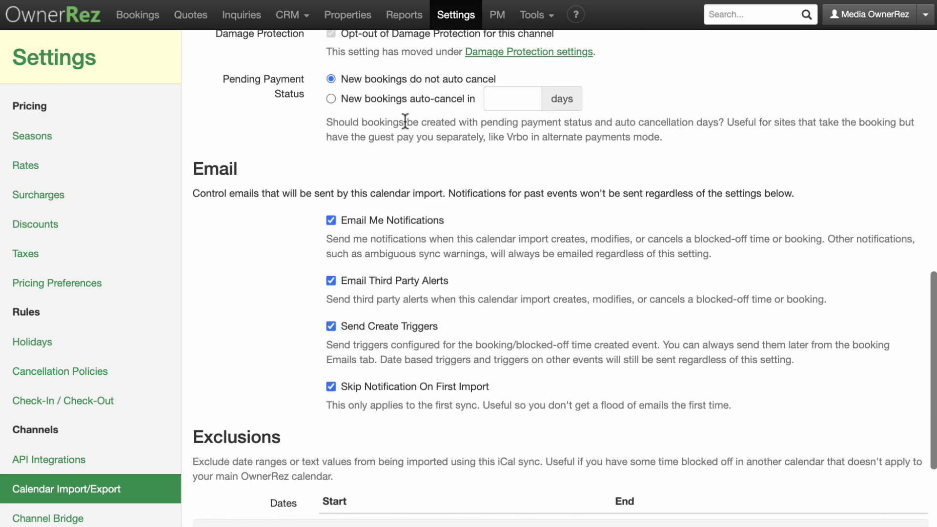
{"action": "left_click", "coordinate": [237, 488]}
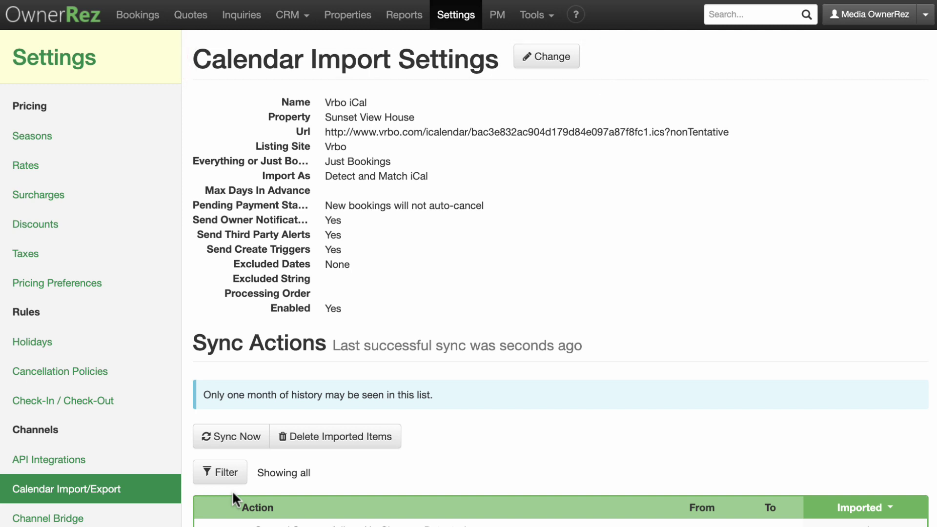
Copy the Sunset View House iCal export URL from the Export tab list.
{"action": "left_click", "coordinate": [162, 492]}
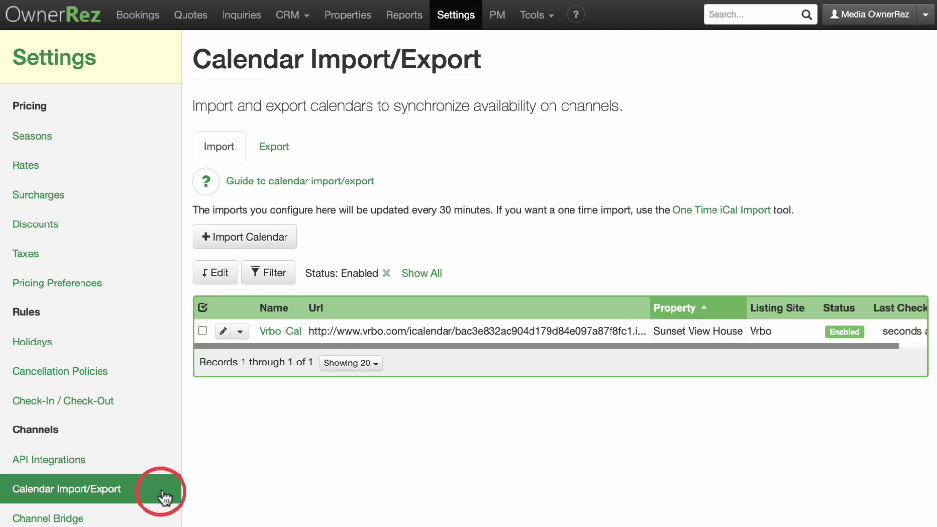
{"action": "left_click", "coordinate": [287, 151]}
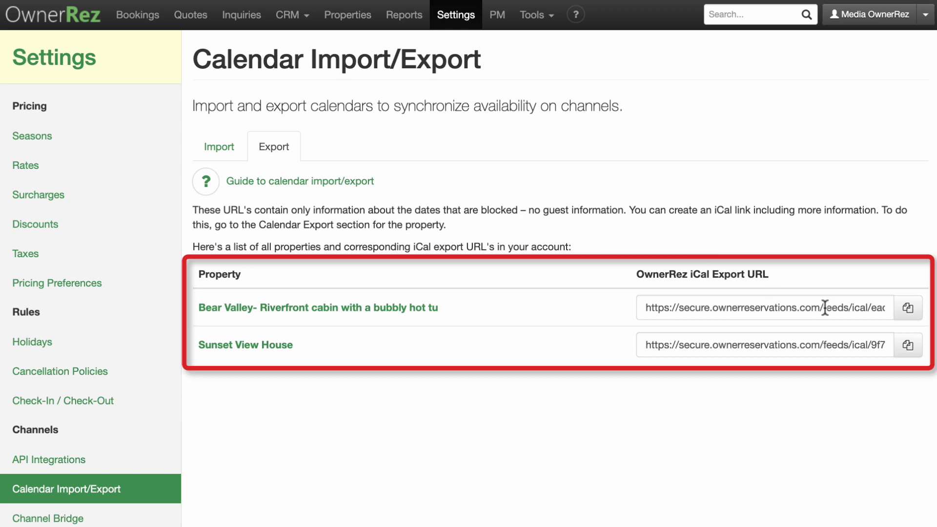
{"action": "left_click", "coordinate": [908, 346]}
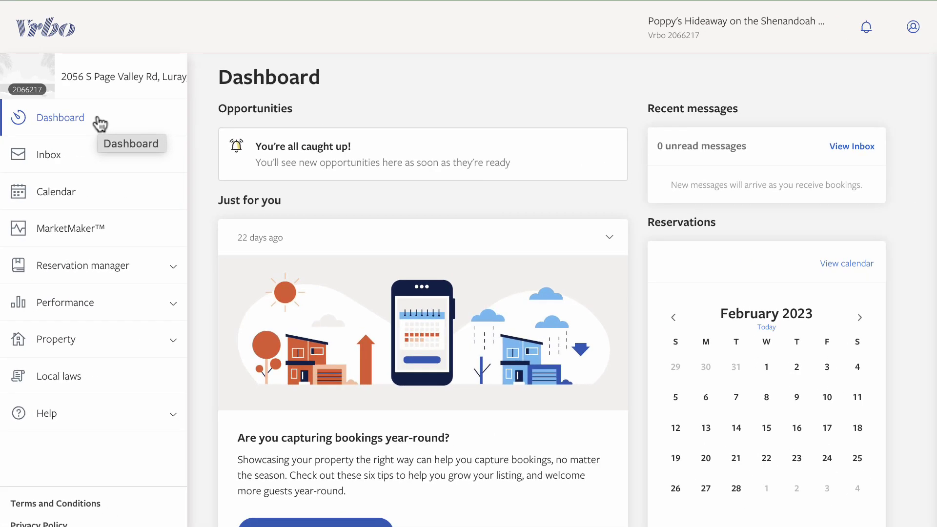
Paste the OwnerRez export URL into the Calendar URL field of Vrbo's Import a calendar panel.
{"action": "left_click", "coordinate": [92, 198]}
{"action": "left_click", "coordinate": [93, 198]}
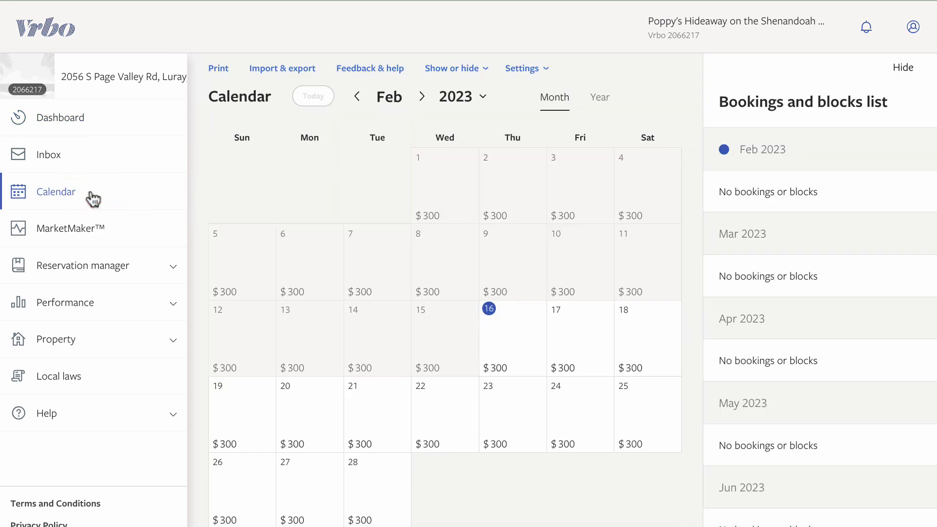
{"action": "left_click", "coordinate": [266, 76]}
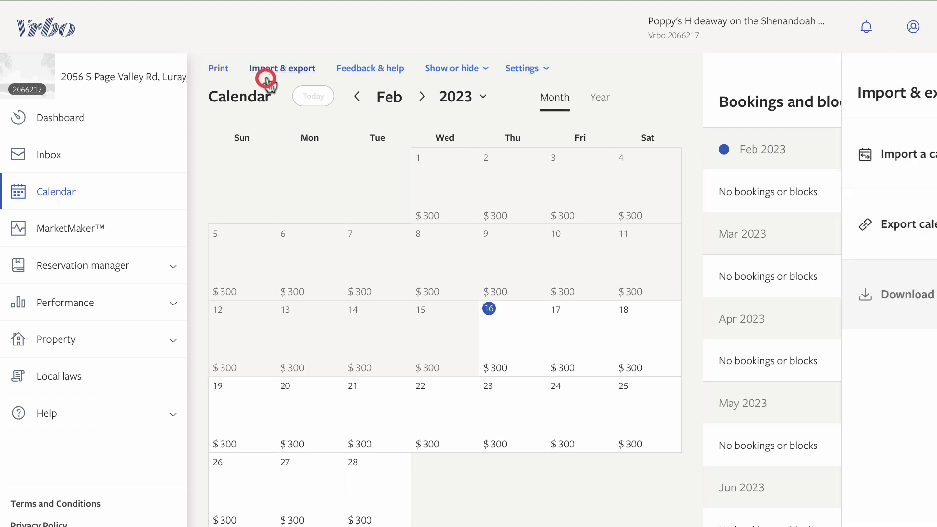
{"action": "left_click", "coordinate": [734, 174]}
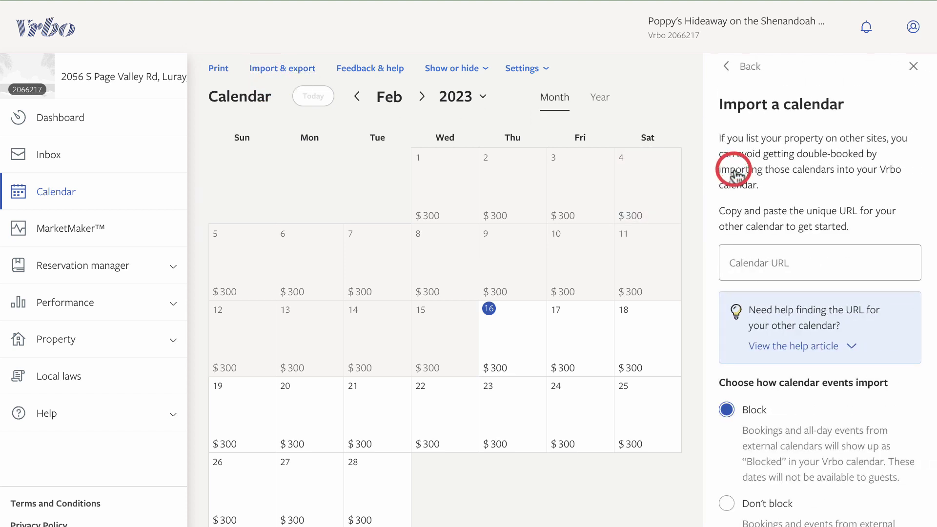
{"action": "left_click", "coordinate": [735, 260]}
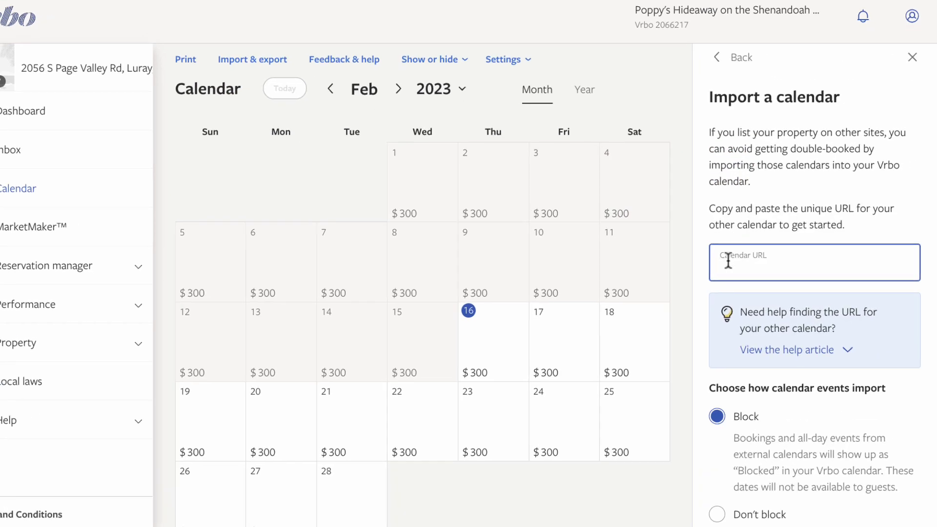
{"action": "key", "text": "ctrl+v"}
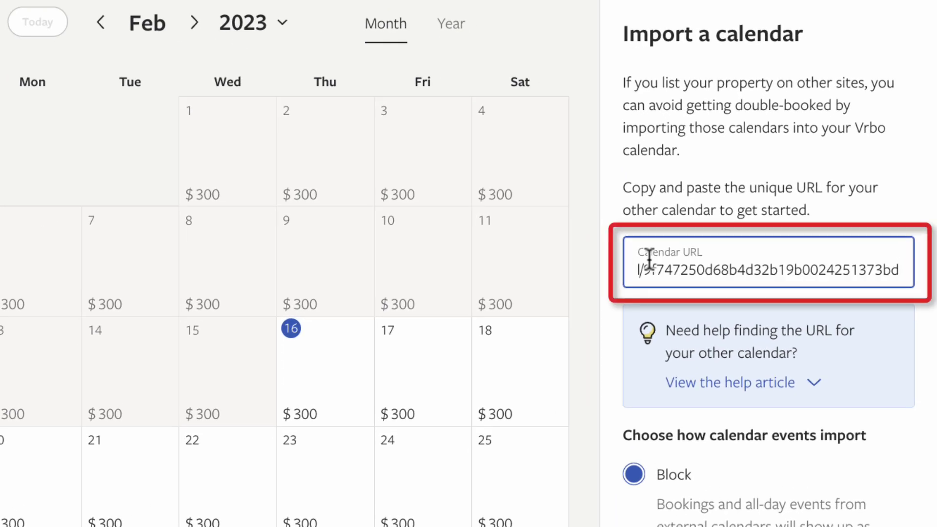